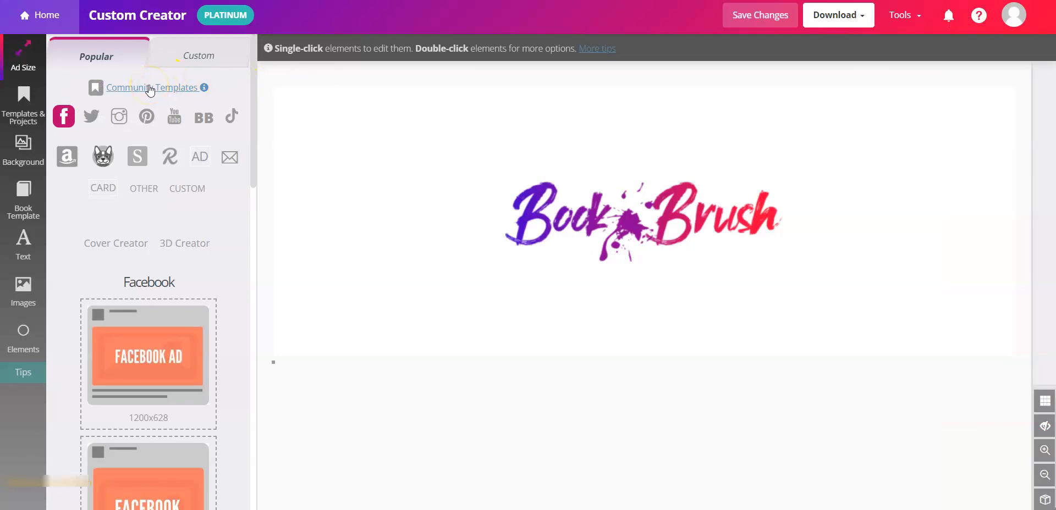
# - Filter Community Templates to For Readers, try the purple phone mockup, then return to the gallery
pyautogui.click(150, 88)
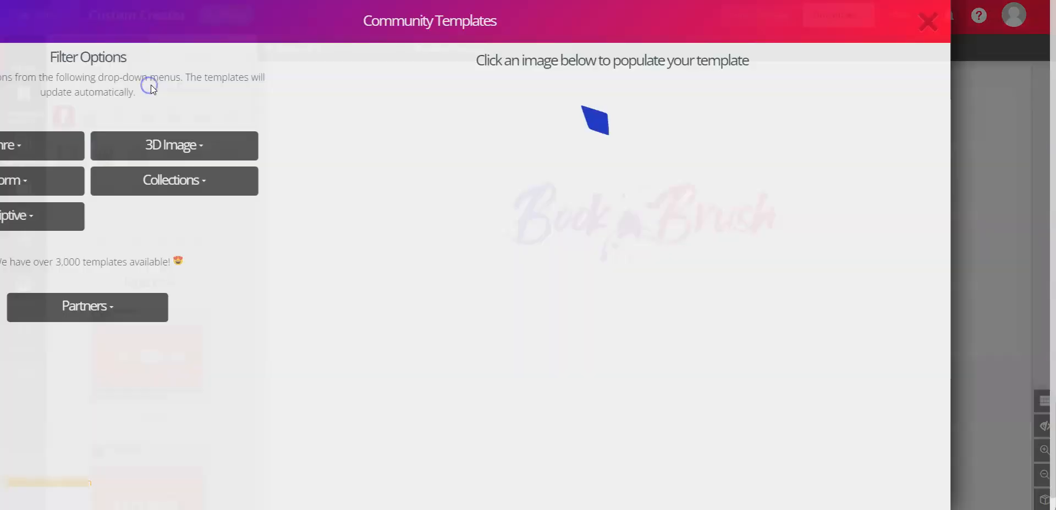
pyautogui.click(291, 185)
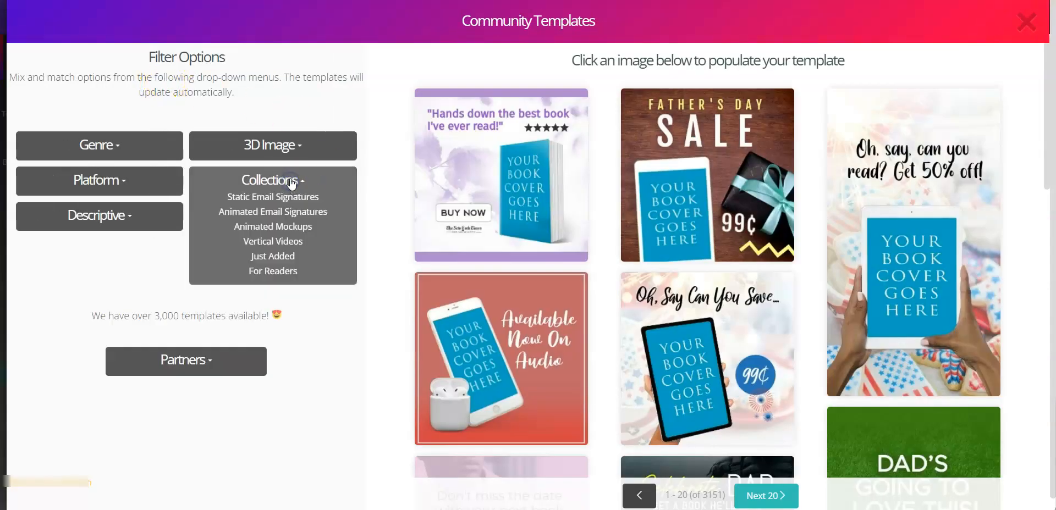
pyautogui.click(275, 271)
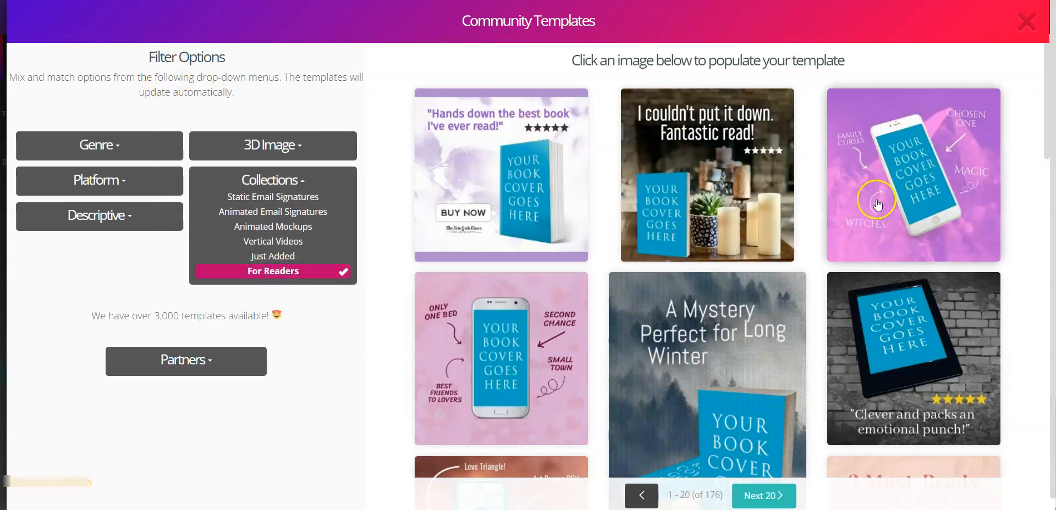
pyautogui.click(929, 163)
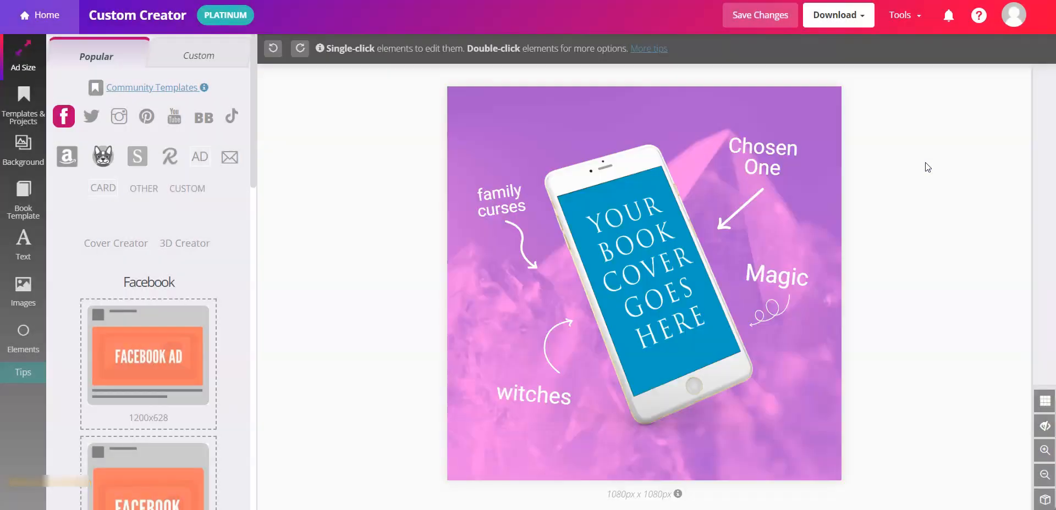
pyautogui.click(770, 138)
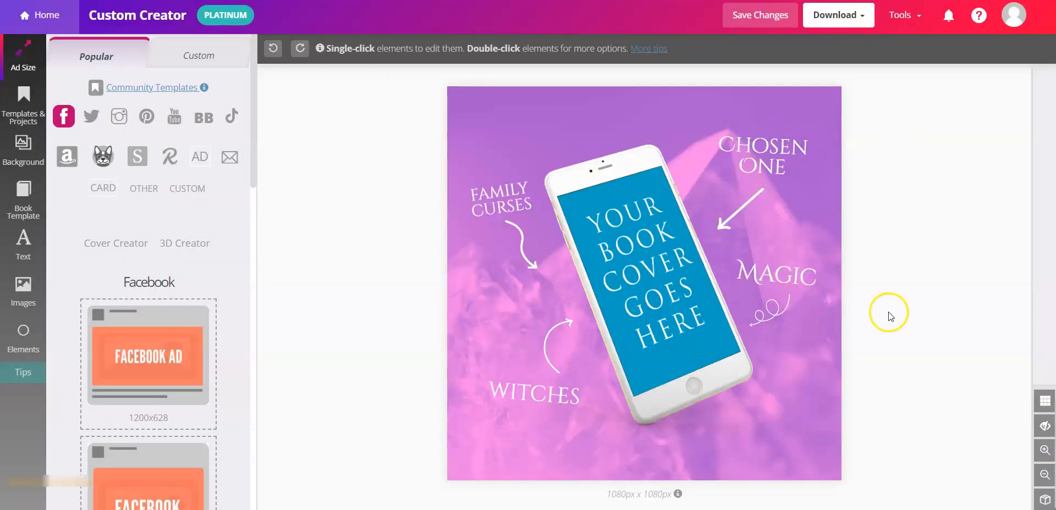
pyautogui.click(164, 88)
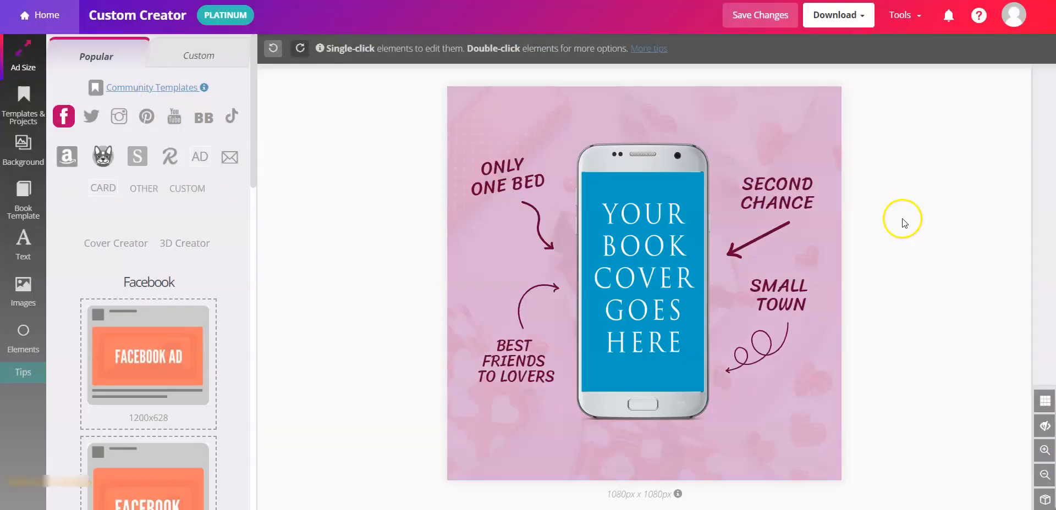
# - Swap the Man Fast cover onto the phone mockup's screen
pyautogui.click(650, 233)
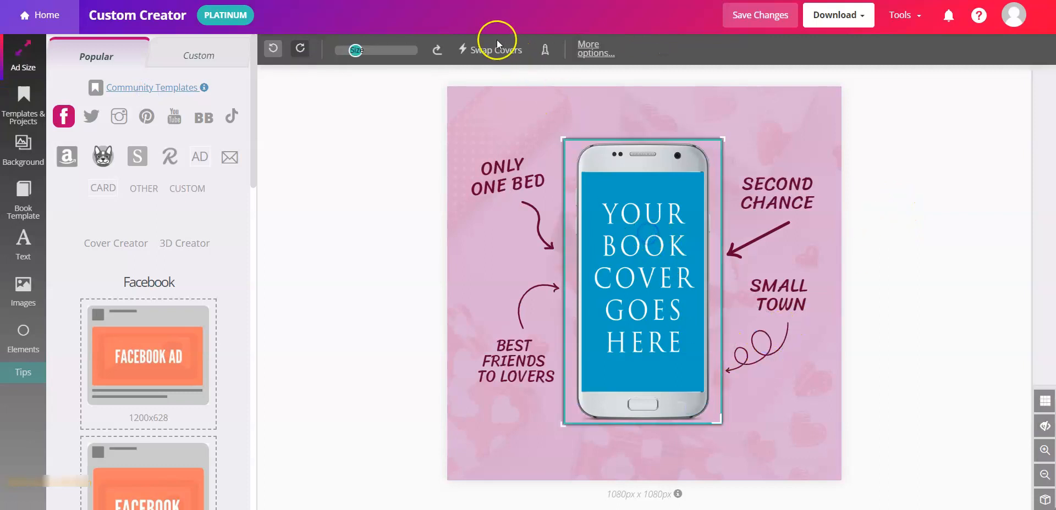
pyautogui.click(501, 43)
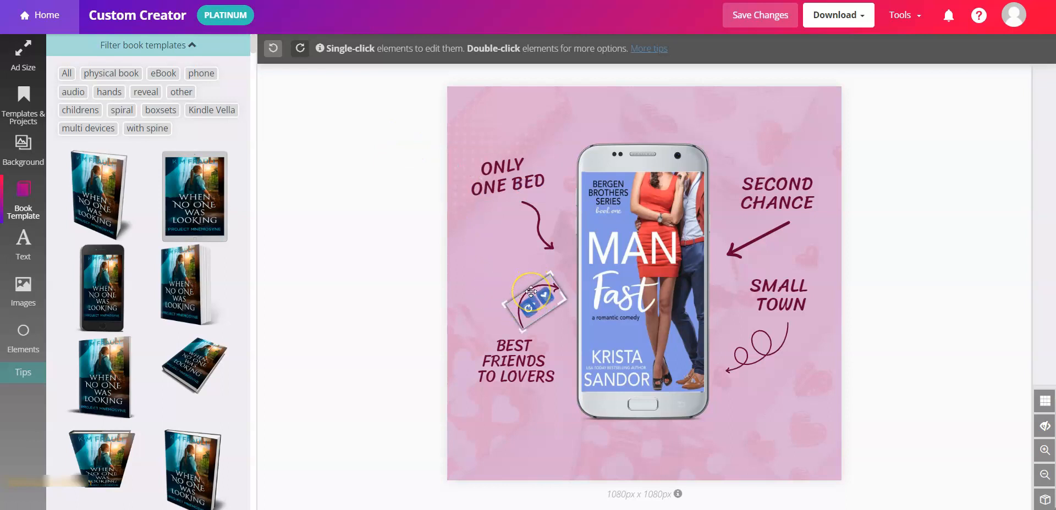
# - Enlarge the curved arrow beside Best Friends to Lovers and flip it
pyautogui.doubleClick(531, 291)
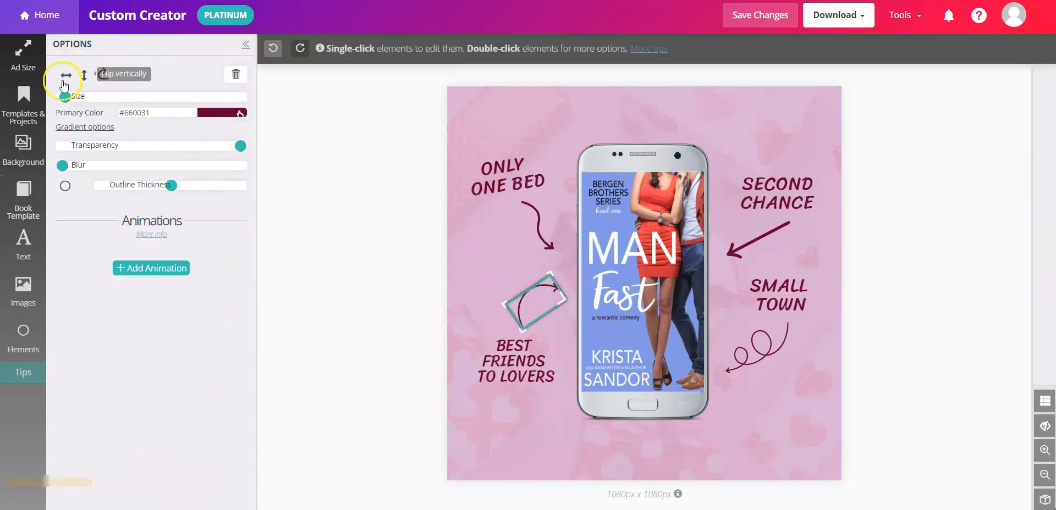
pyautogui.moveTo(66, 98); pyautogui.dragTo(66, 95)
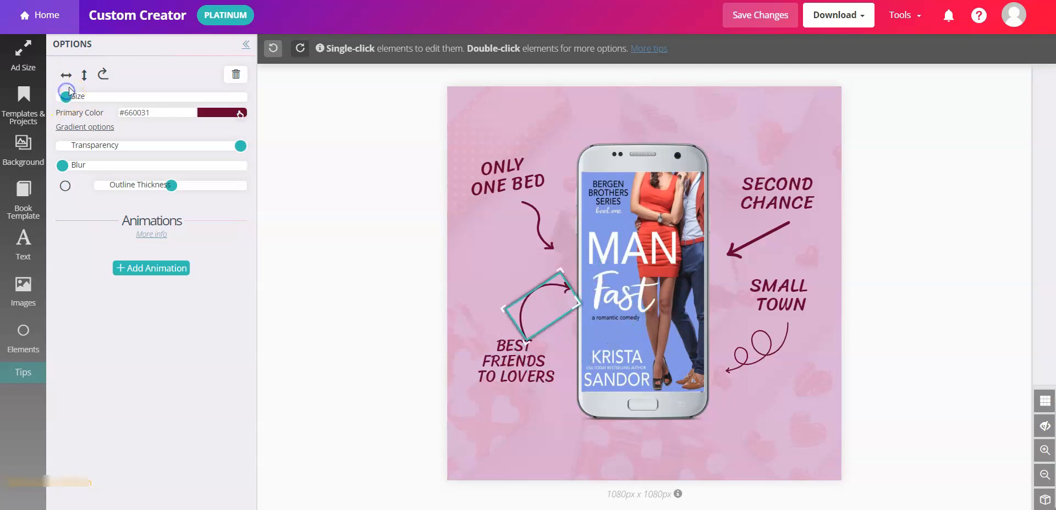
pyautogui.click(66, 75)
pyautogui.click(65, 75)
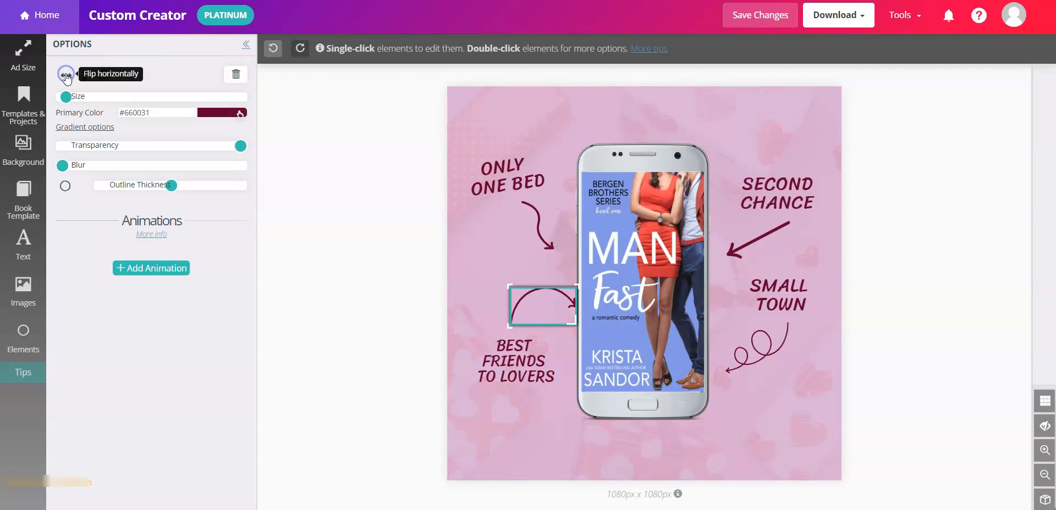
pyautogui.click(83, 76)
pyautogui.click(83, 75)
pyautogui.click(83, 76)
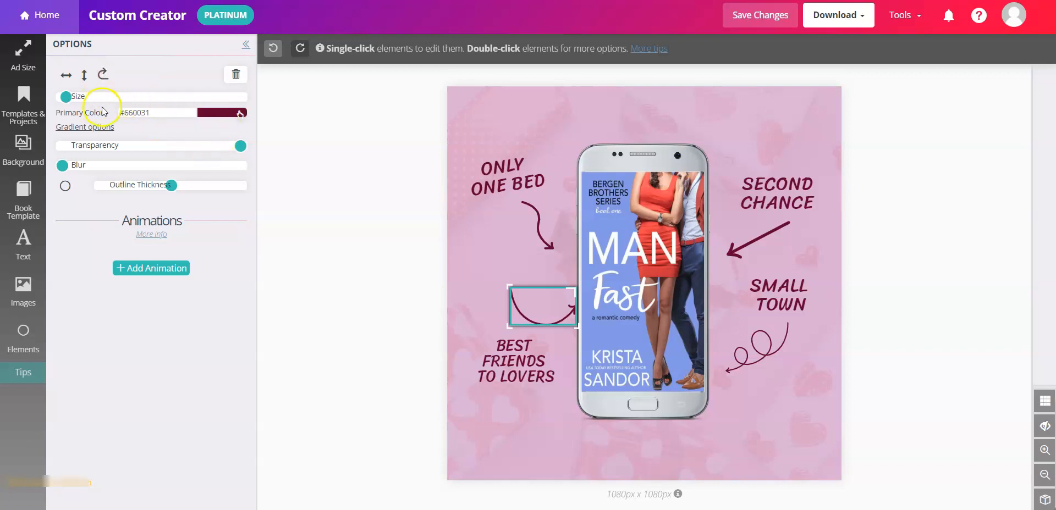
# - Recolour the arrow with the cover's blue sampled by eyedropper
pyautogui.click(228, 117)
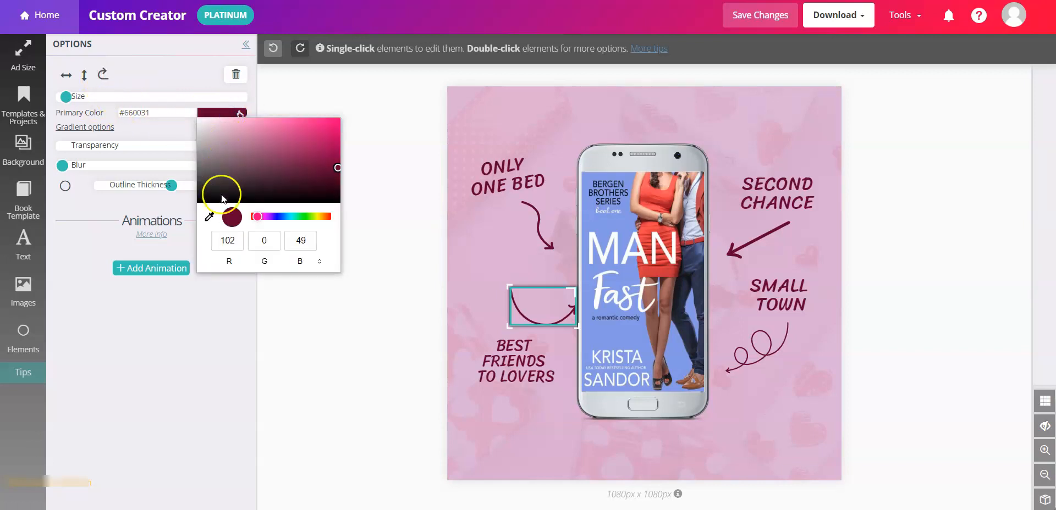
pyautogui.click(208, 218)
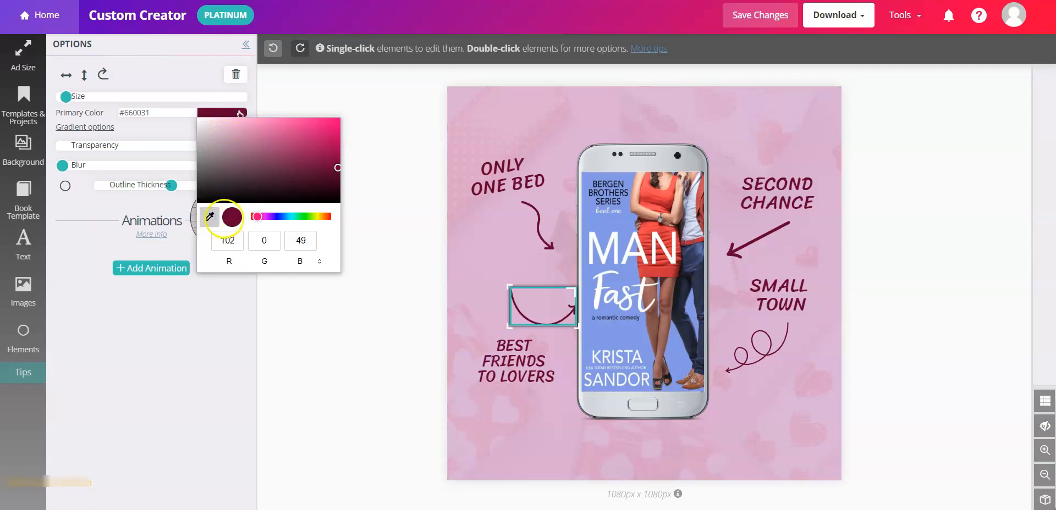
pyautogui.click(603, 224)
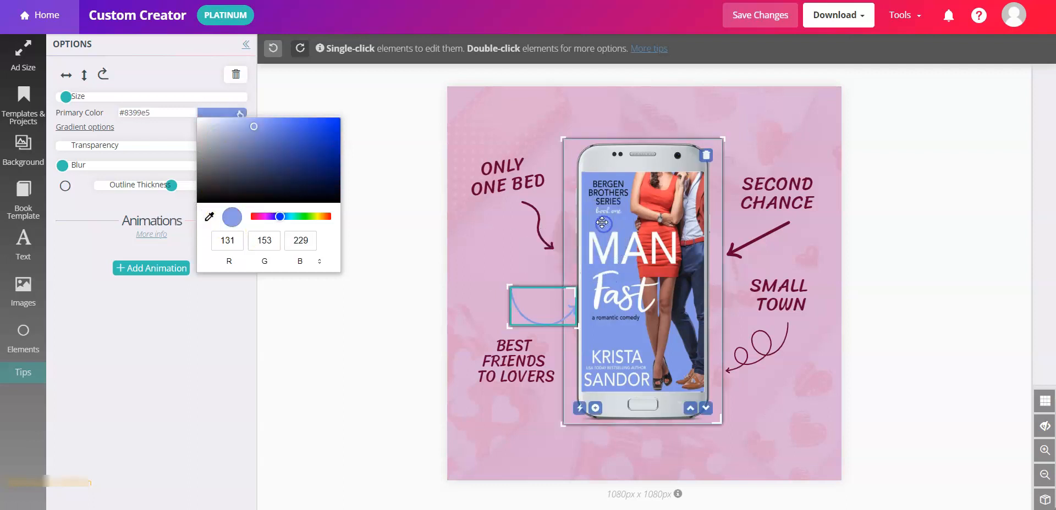
pyautogui.click(363, 336)
# - Rotate the blue arrow, move the Best Friends to Lovers label lower, and reposition the arrow beside it
pyautogui.moveTo(518, 304); pyautogui.dragTo(499, 285)
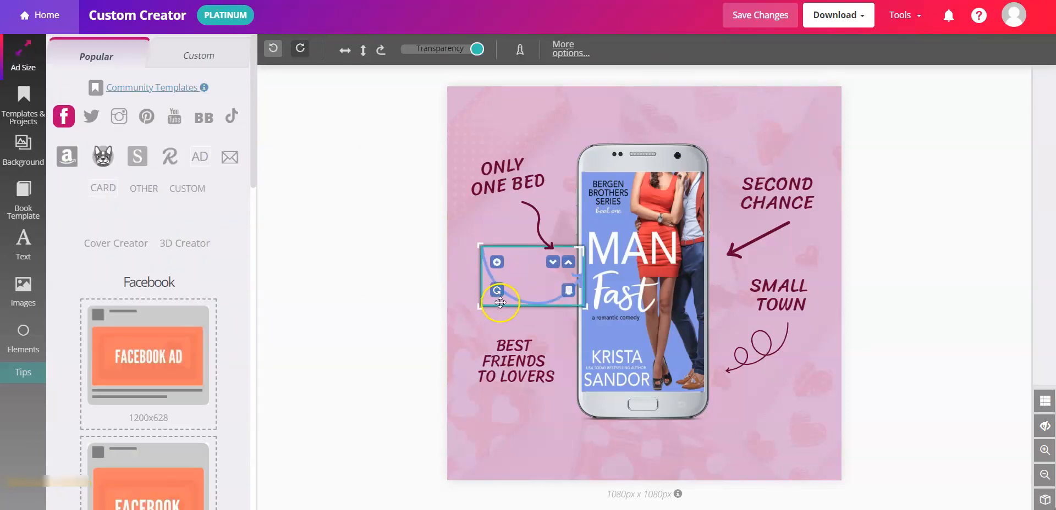
pyautogui.moveTo(497, 295)
pyautogui.mouseDown()
pyautogui.moveTo(506, 255)
pyautogui.moveTo(496, 289)
pyautogui.mouseUp()
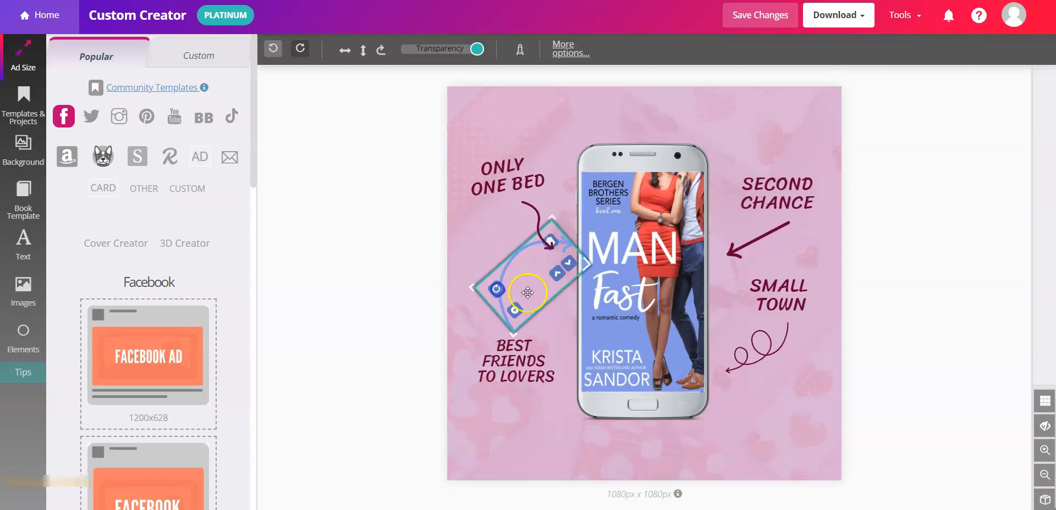
pyautogui.moveTo(519, 356); pyautogui.dragTo(520, 405)
pyautogui.moveTo(500, 271); pyautogui.dragTo(490, 316)
pyautogui.click(529, 217)
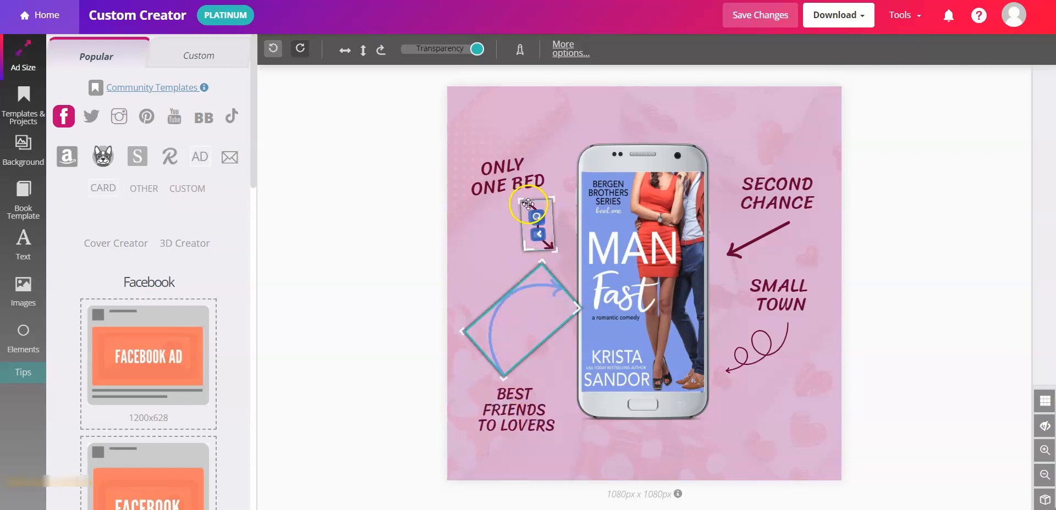
# - Recolour the small arrow under ONLY ONE BED to the phone screen's blue (#8399e5)
pyautogui.doubleClick(529, 208)
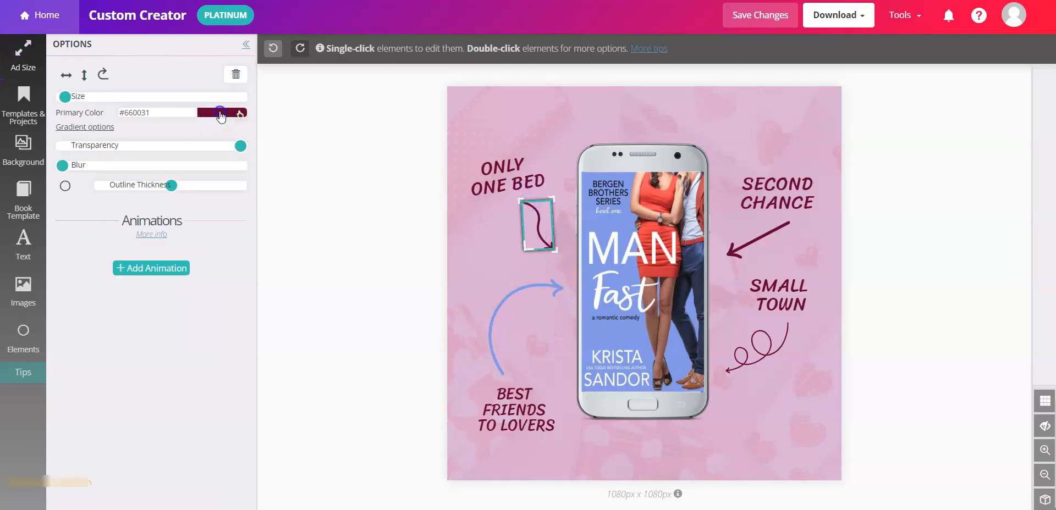
pyautogui.click(220, 114)
pyautogui.click(209, 216)
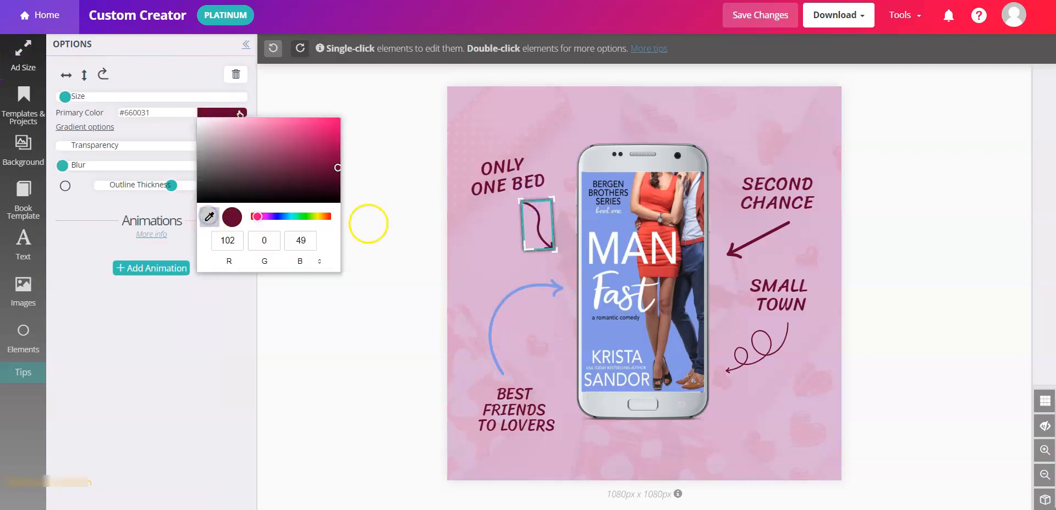
pyautogui.click(585, 217)
pyautogui.click(888, 225)
pyautogui.click(569, 181)
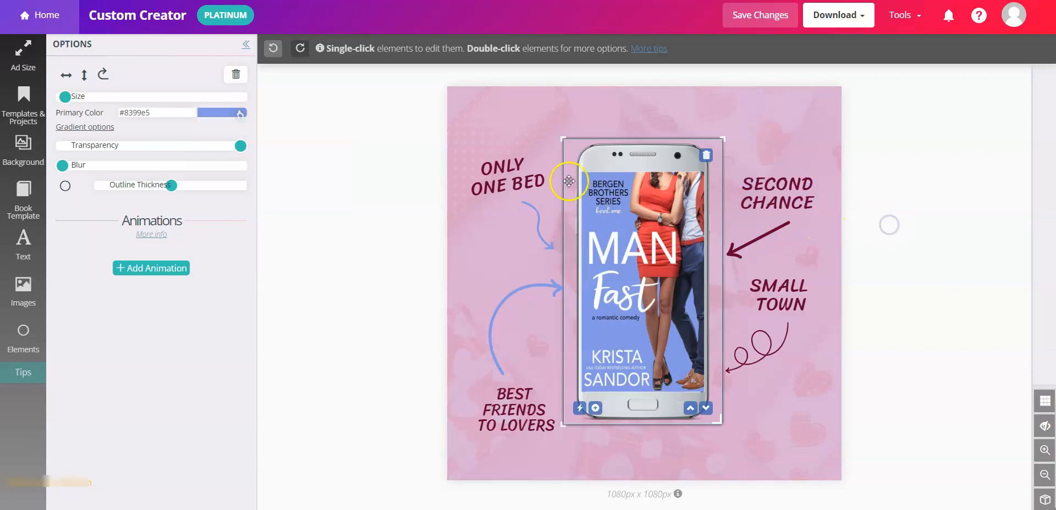
pyautogui.click(487, 144)
pyautogui.click(843, 160)
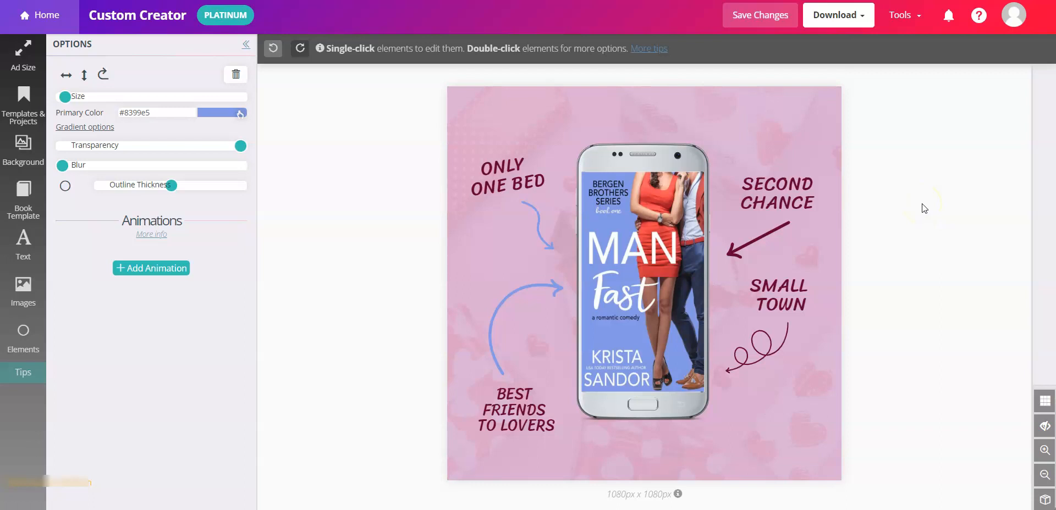
# - Delete the arrow under SECOND CHANCE
pyautogui.click(785, 227)
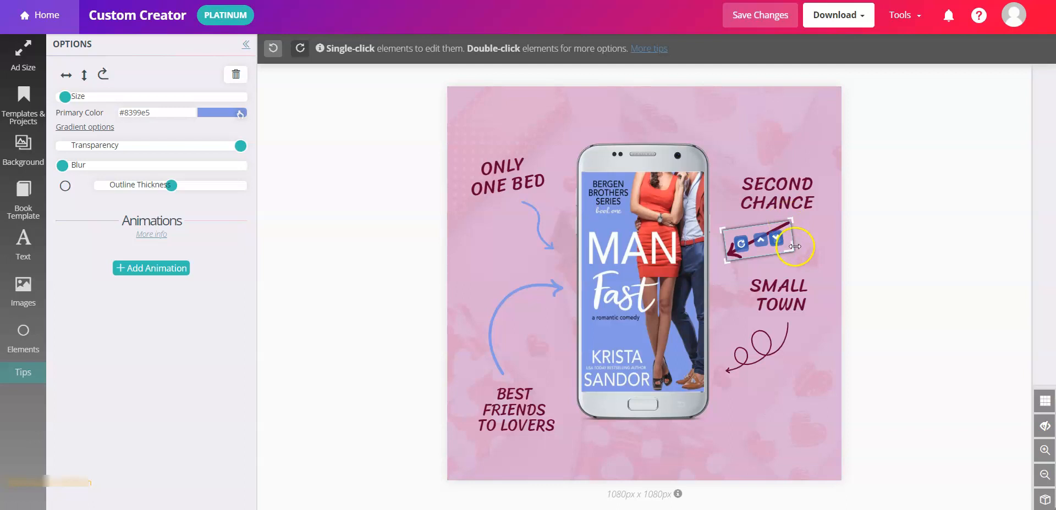
pyautogui.moveTo(793, 249); pyautogui.dragTo(816, 268)
pyautogui.click(797, 234)
pyautogui.click(389, 200)
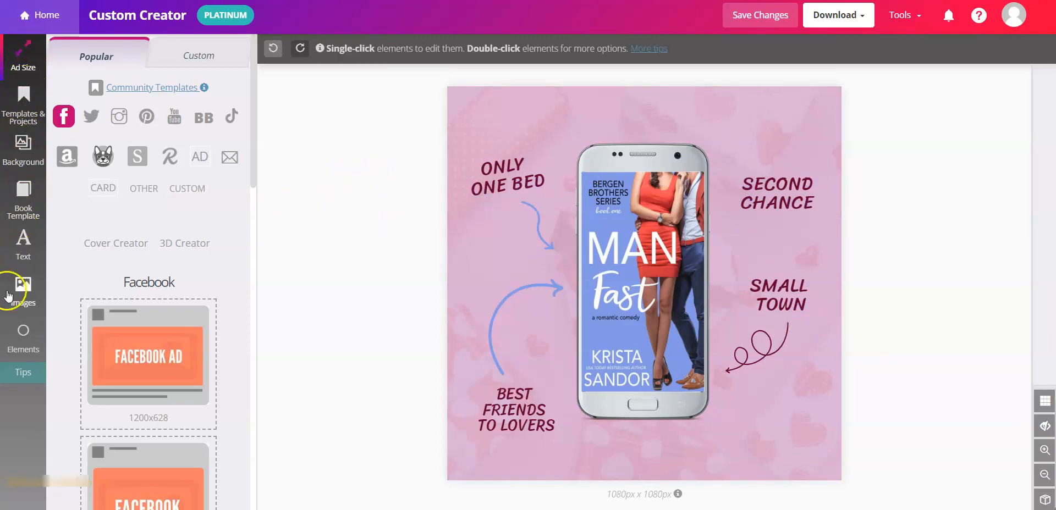
# - Add the thick straight diagonal arrow from the full Arrows collection to the ad
pyautogui.click(20, 341)
pyautogui.scroll(-3, 112, 384)
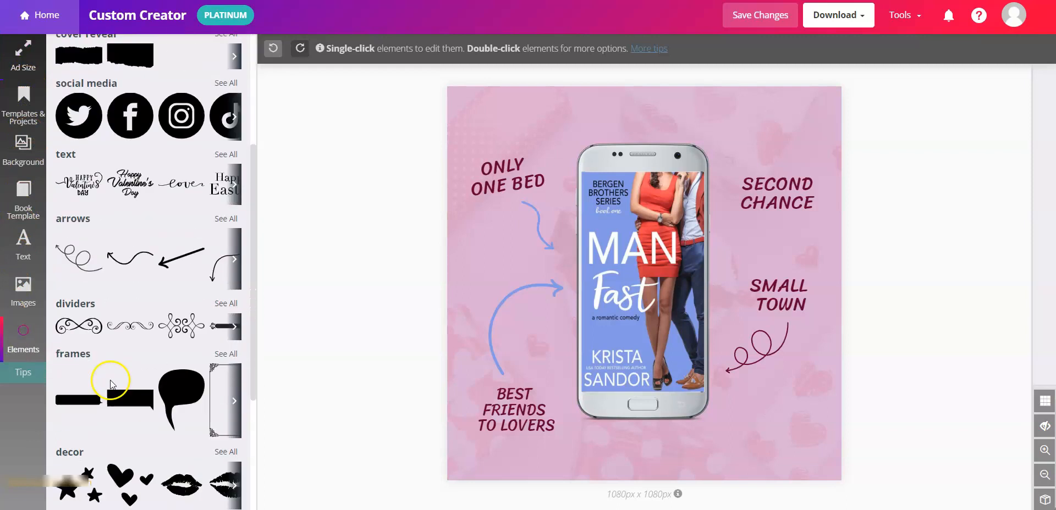
pyautogui.moveTo(57, 218); pyautogui.dragTo(94, 220)
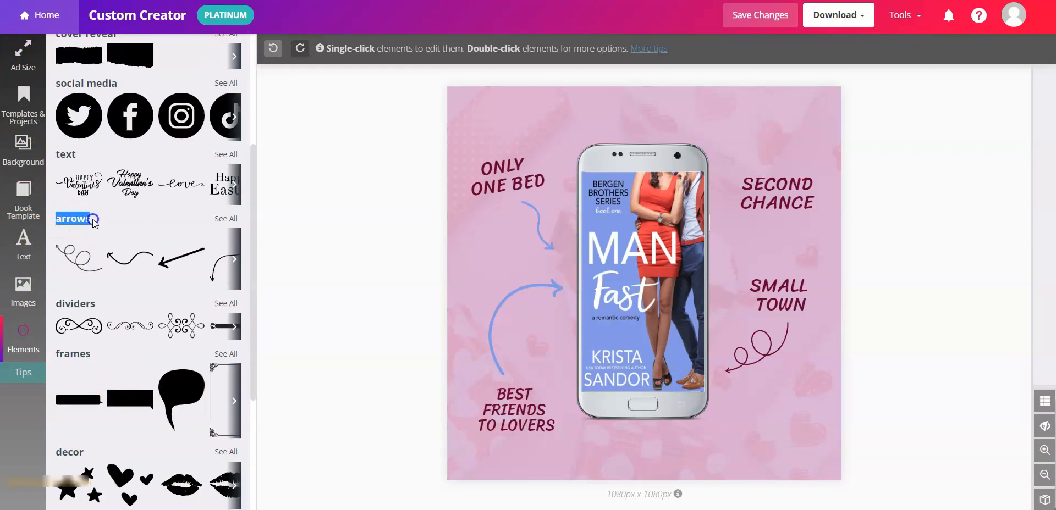
pyautogui.click(230, 220)
pyautogui.scroll(-5, 228, 245)
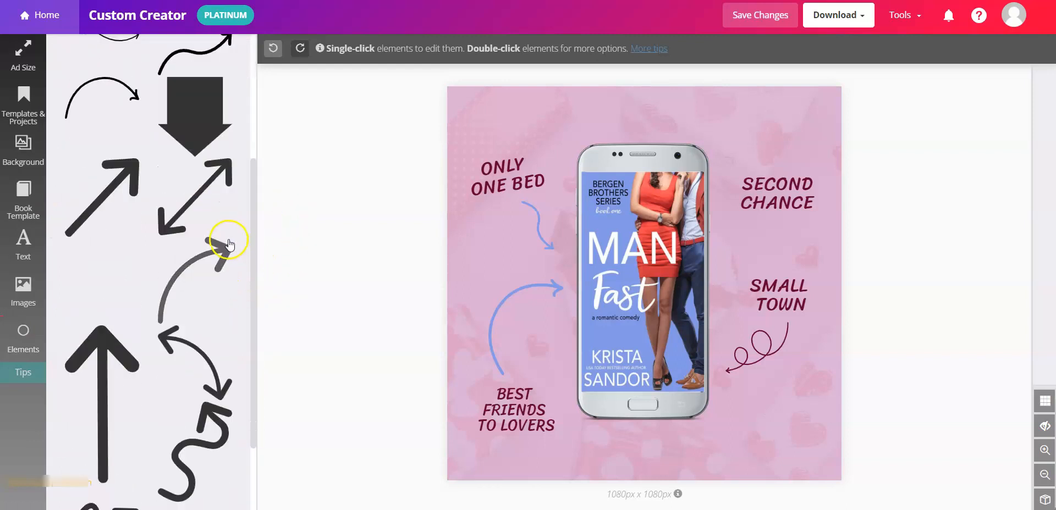
pyautogui.scroll(-2, 229, 245)
pyautogui.scroll(5, 196, 314)
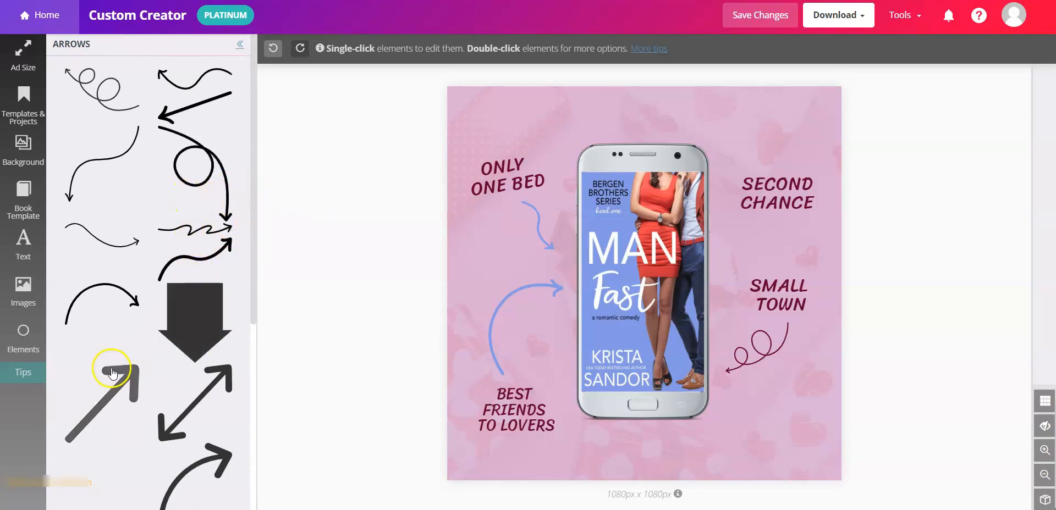
pyautogui.click(114, 385)
pyautogui.click(537, 118)
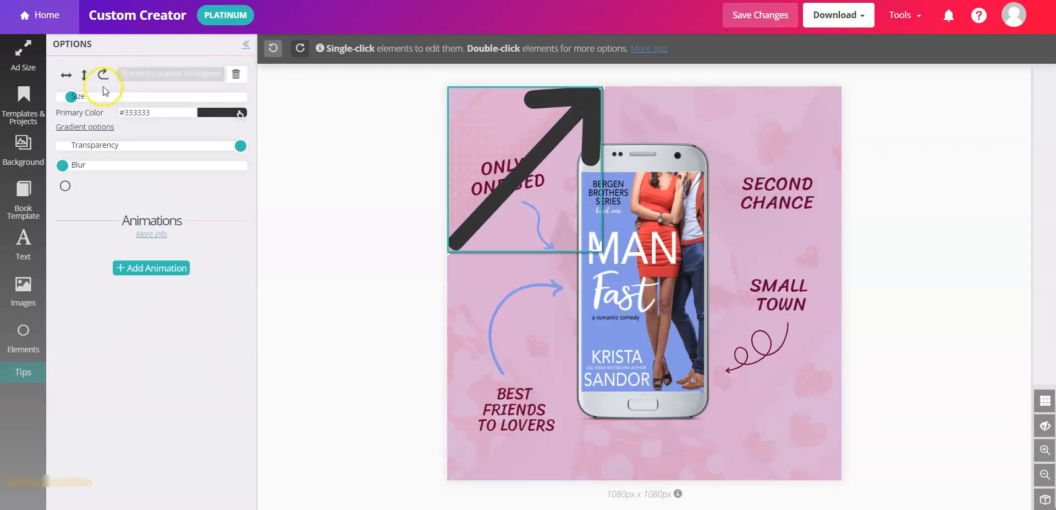
# - Shrink the new arrow, flip it to point down-right, and move it beside ONLY ONE BED
pyautogui.moveTo(72, 97); pyautogui.dragTo(69, 97)
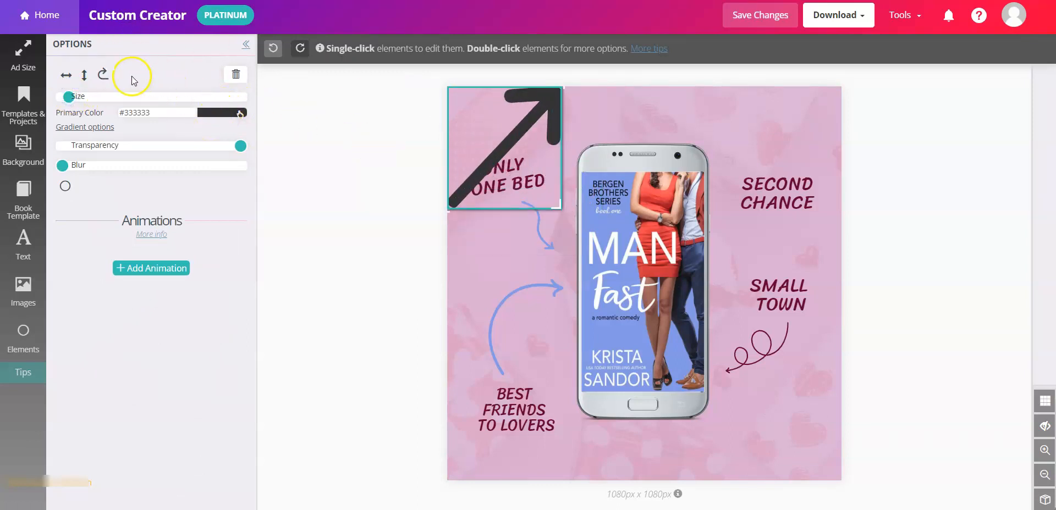
pyautogui.click(84, 74)
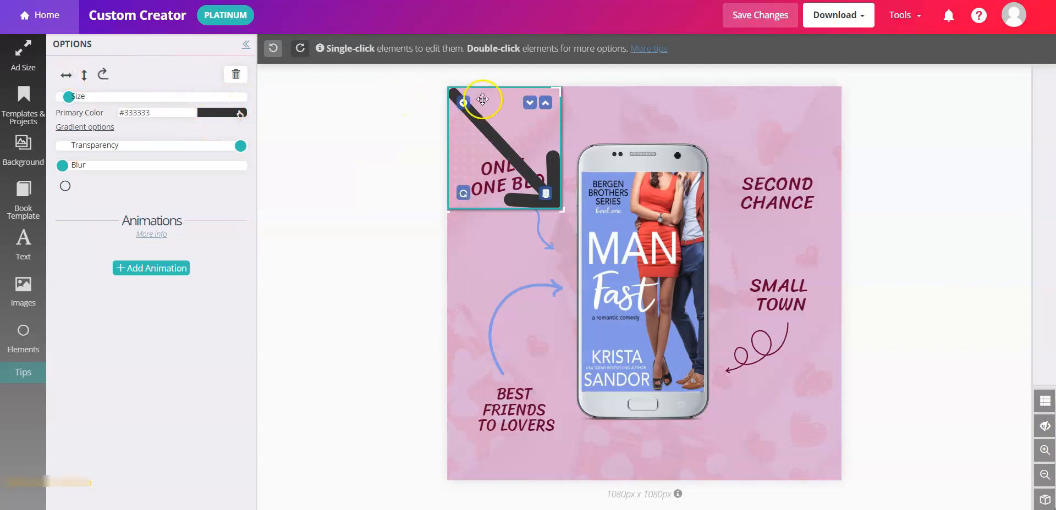
pyautogui.moveTo(495, 122)
pyautogui.moveTo(495, 122); pyautogui.dragTo(497, 168)
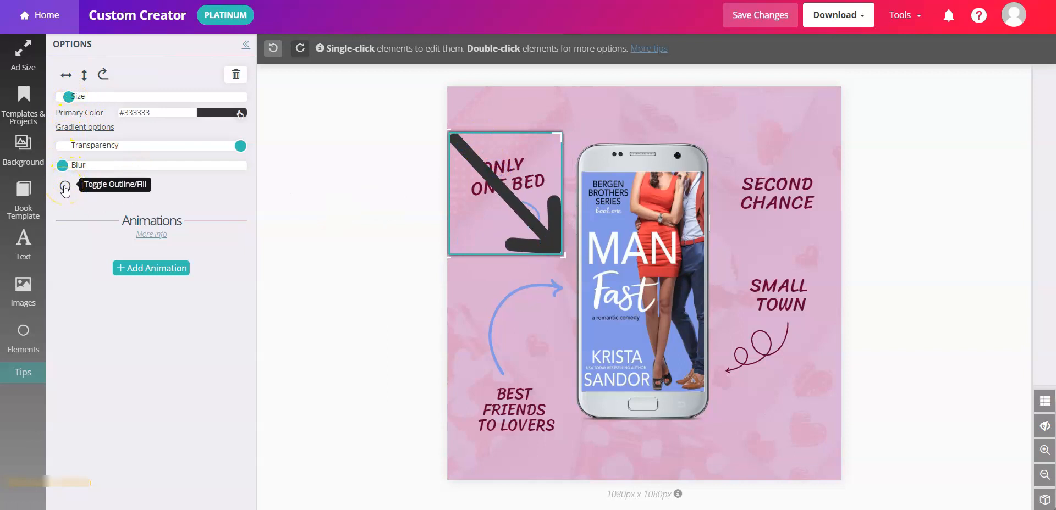
# - Switch the arrow to an outline-only style
pyautogui.click(64, 187)
pyautogui.click(65, 187)
pyautogui.click(65, 187)
pyautogui.click(65, 187)
pyautogui.click(64, 187)
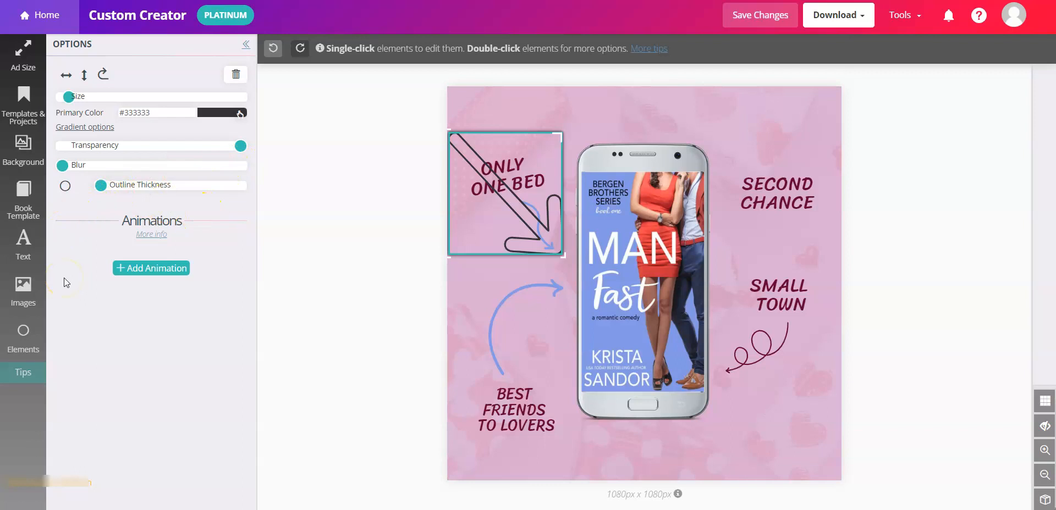
# - Open the community templates gallery and try the witchy read reader template
pyautogui.click(23, 101)
pyautogui.click(177, 88)
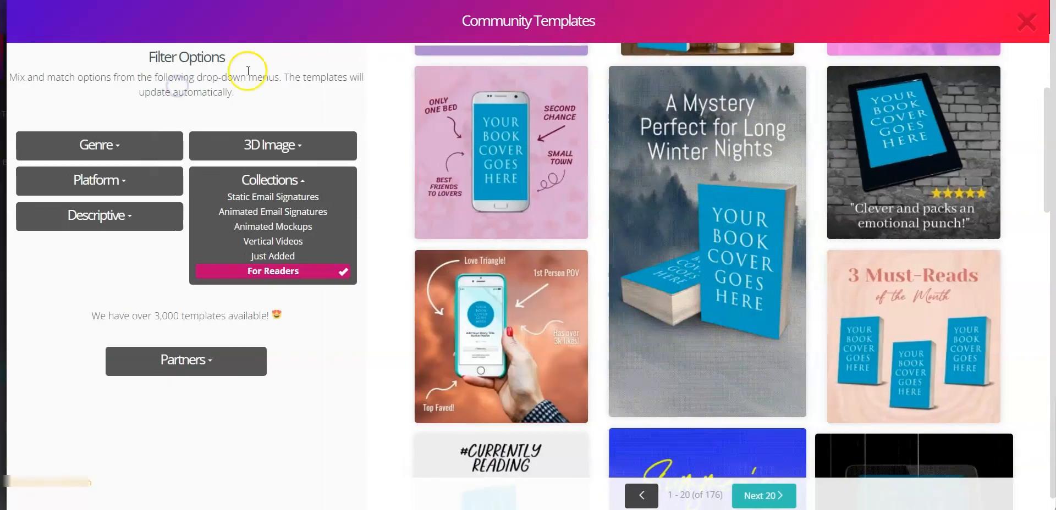
pyautogui.scroll(1, 863, 286)
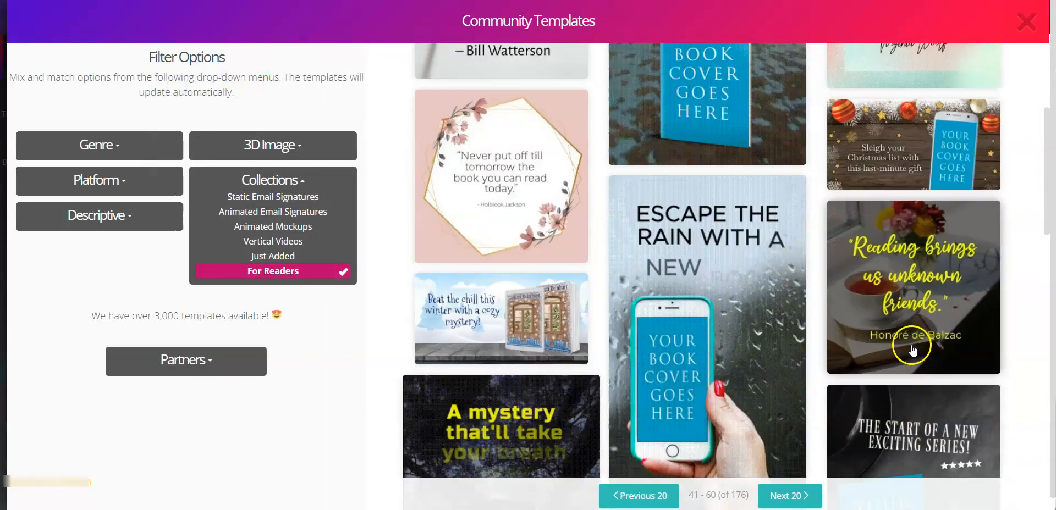
pyautogui.scroll(-2, 913, 345)
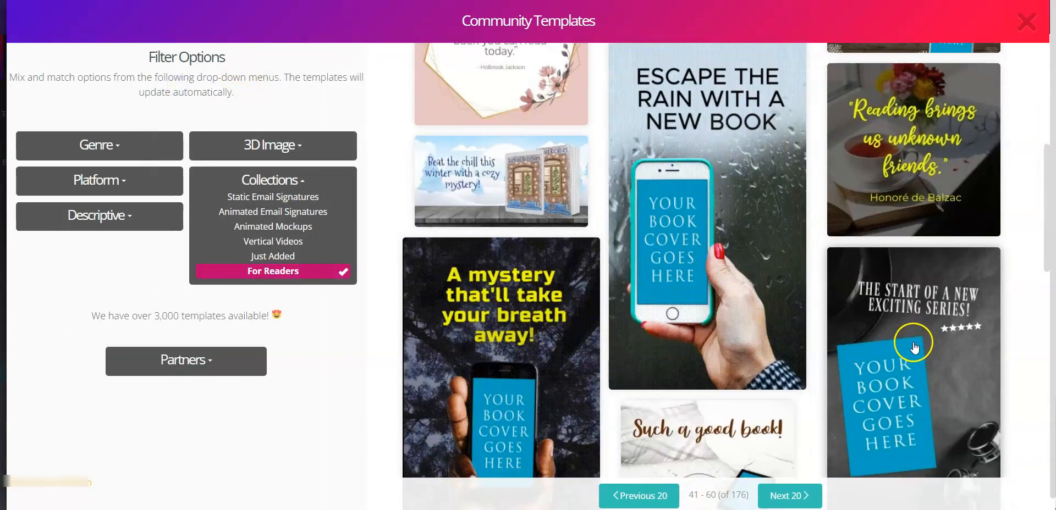
pyautogui.scroll(-8, 913, 346)
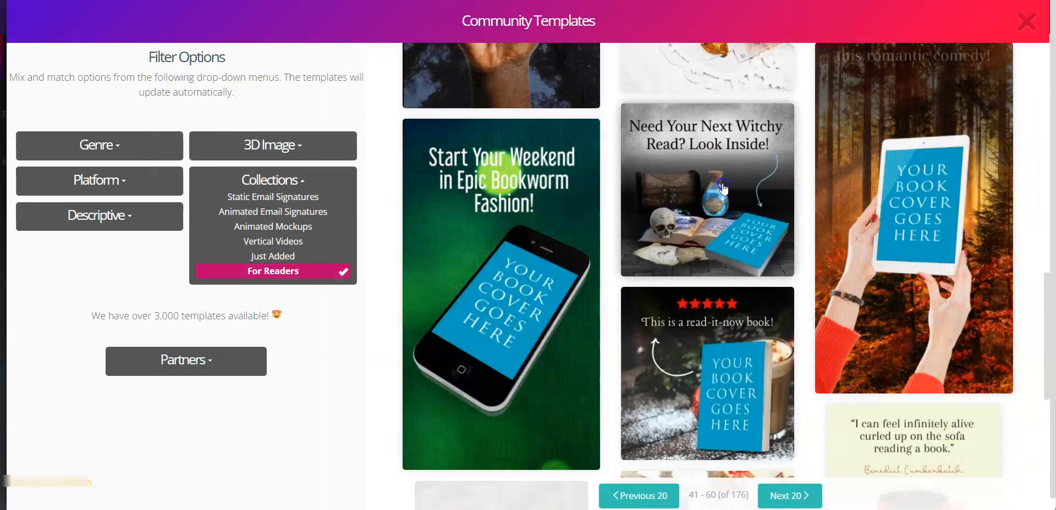
pyautogui.click(724, 190)
pyautogui.click(788, 243)
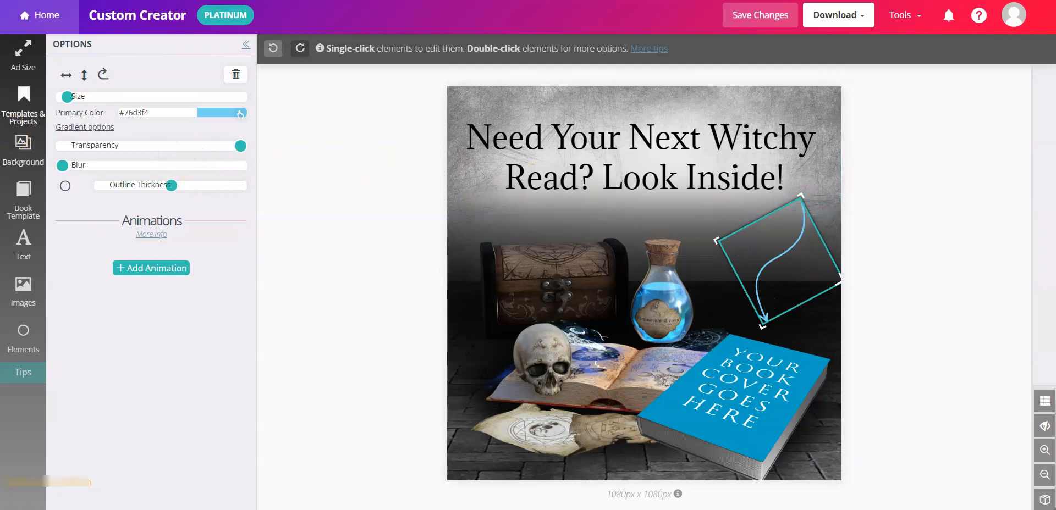
# - Load the 'This is a read-it-now book!' template instead
pyautogui.click(23, 52)
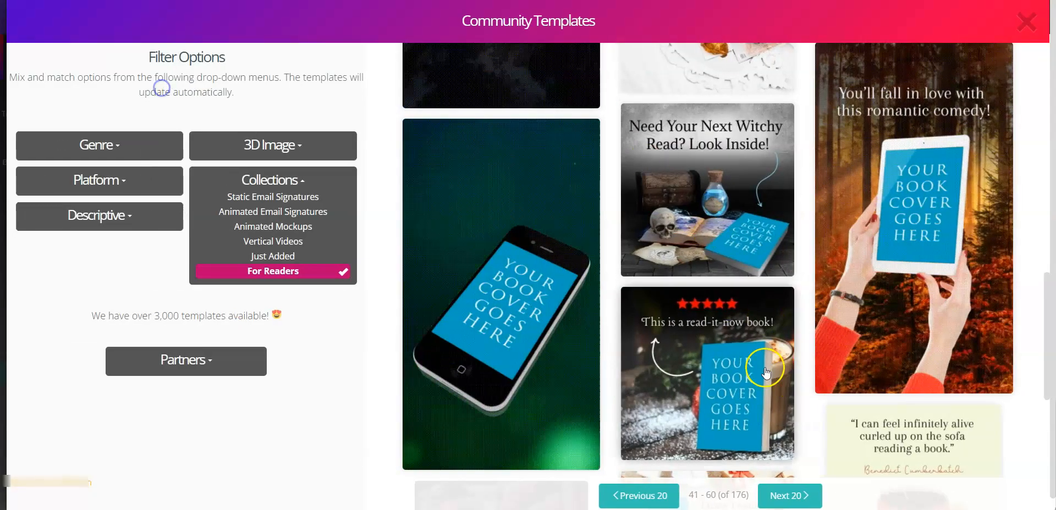
pyautogui.click(767, 373)
pyautogui.moveTo(537, 262)
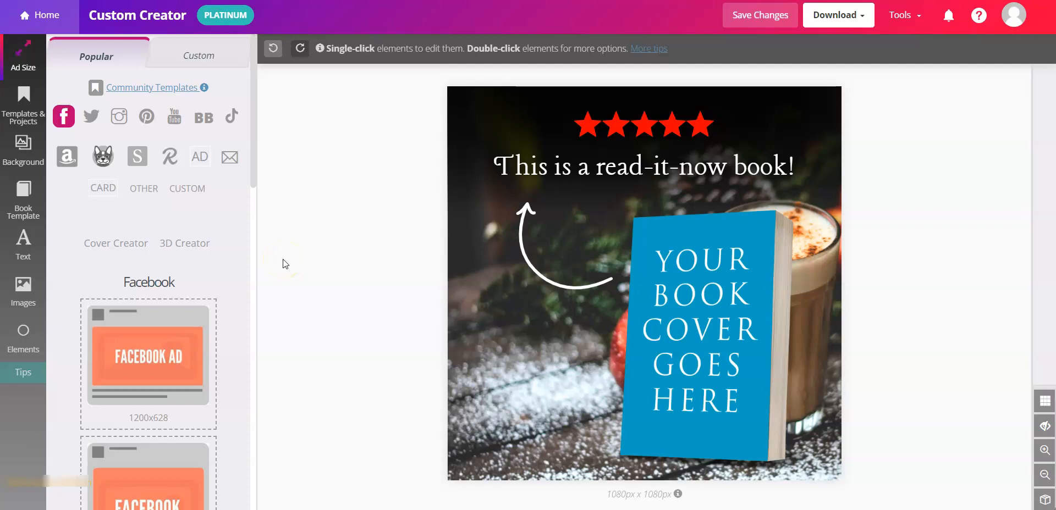
# - Open Elements and use See All to browse every arrow element
pyautogui.click(23, 329)
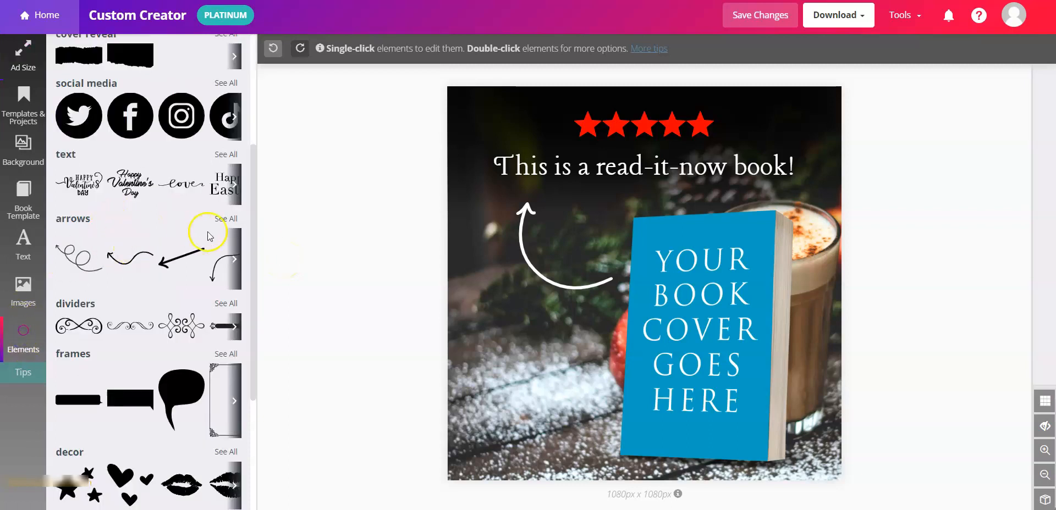
pyautogui.click(217, 220)
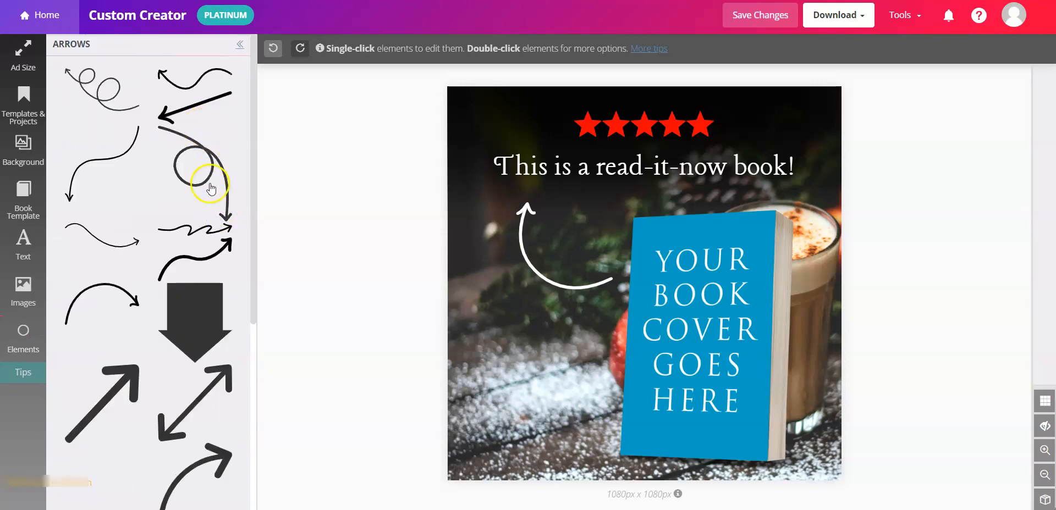
pyautogui.scroll(-6, 206, 198)
pyautogui.scroll(6, 171, 344)
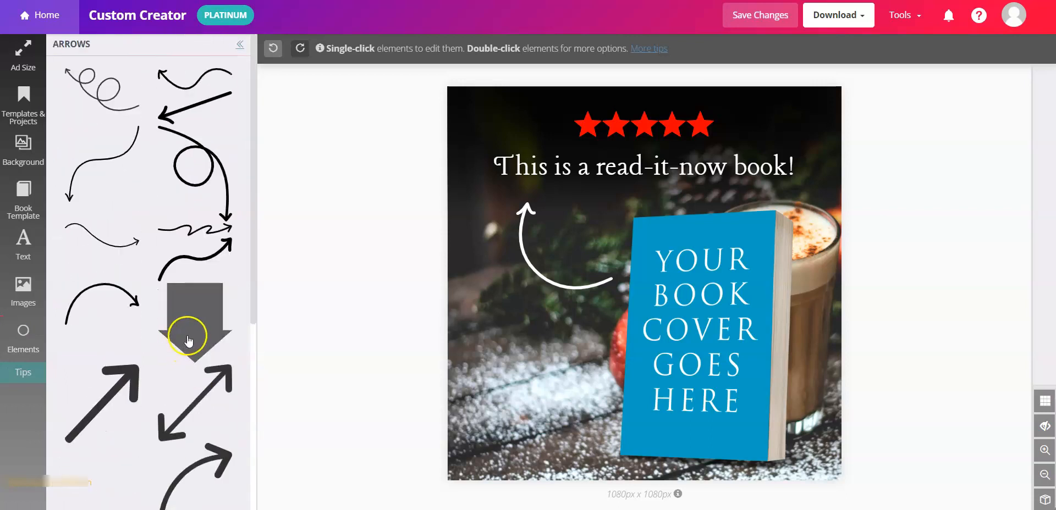